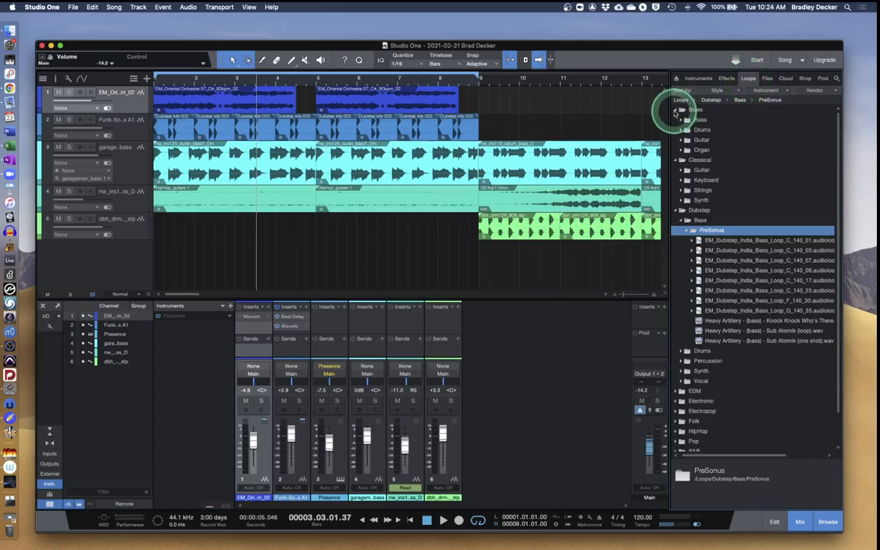
Collapse the Blues, Classical and Dubstep style folders in the loop library.
left_click(675, 111)
left_click(677, 120)
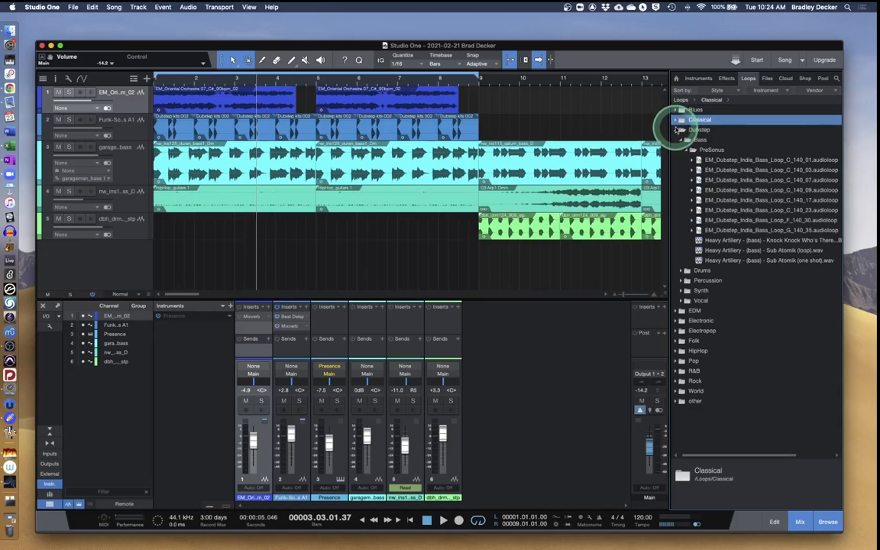
left_click(675, 130)
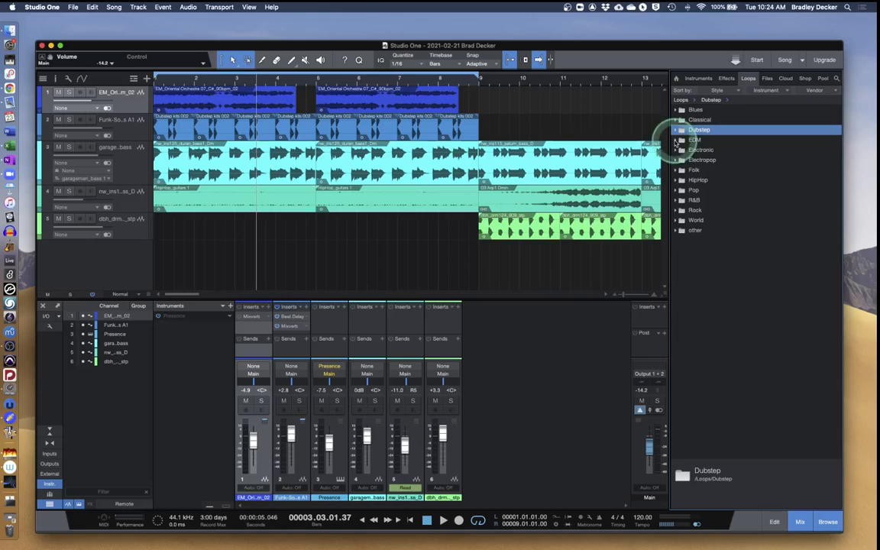
Open the PreSonus bass loop folder within the EDM style and reposition the application window on the desktop.
left_click(676, 141)
left_click(681, 151)
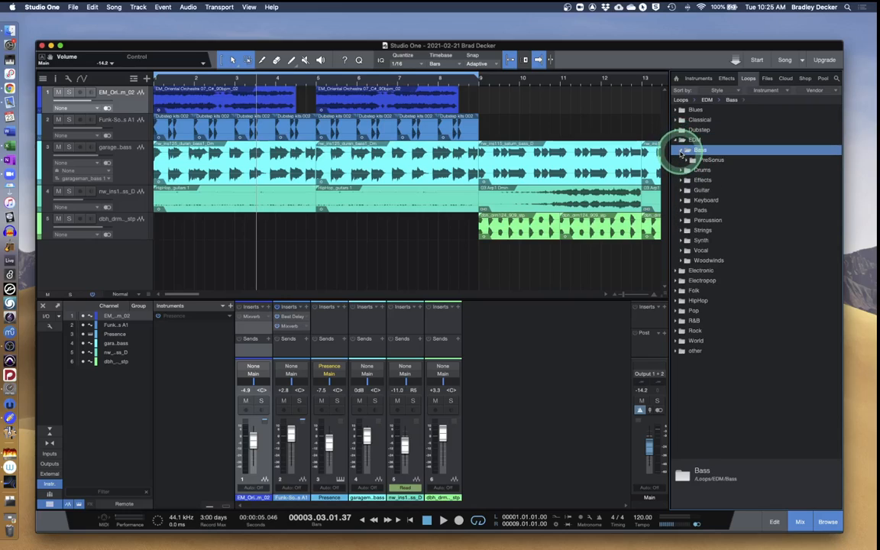
left_click(686, 161)
left_click(687, 162)
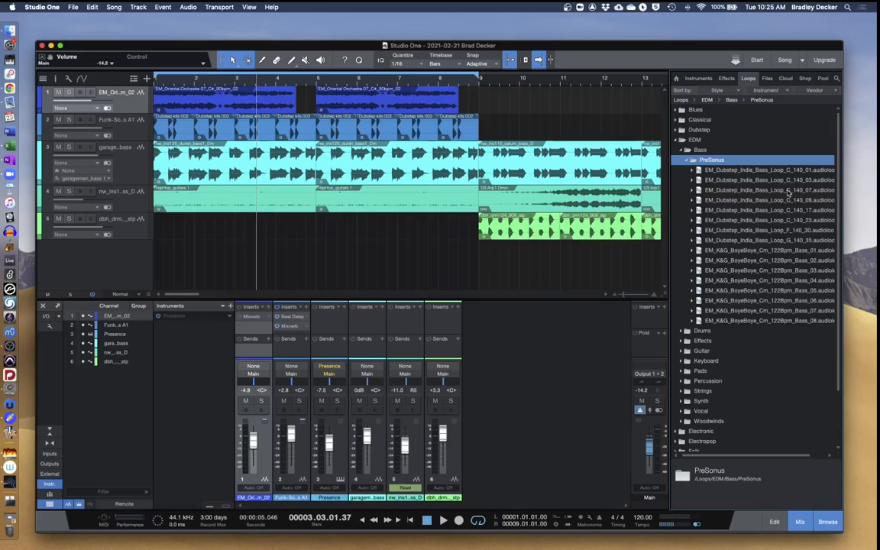
left_click(788, 193)
left_click(788, 193)
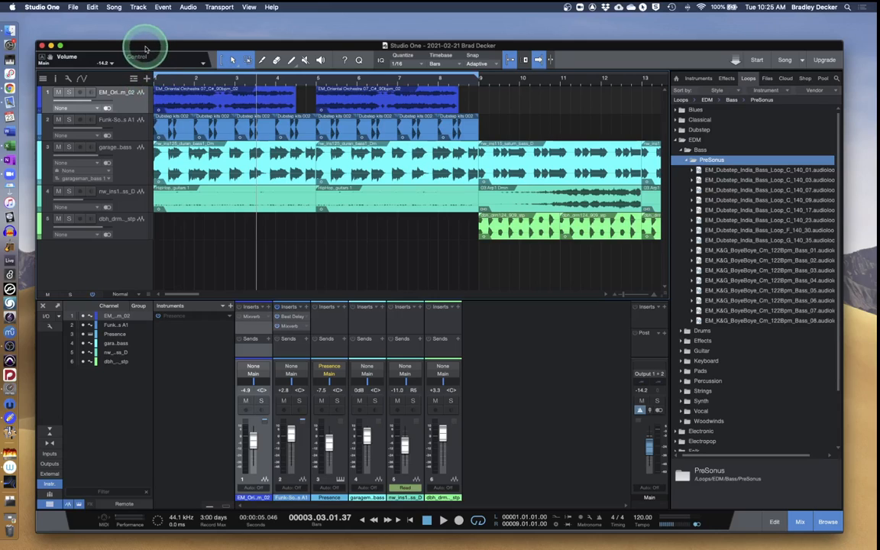
left_click_drag(141, 43, 125, 34)
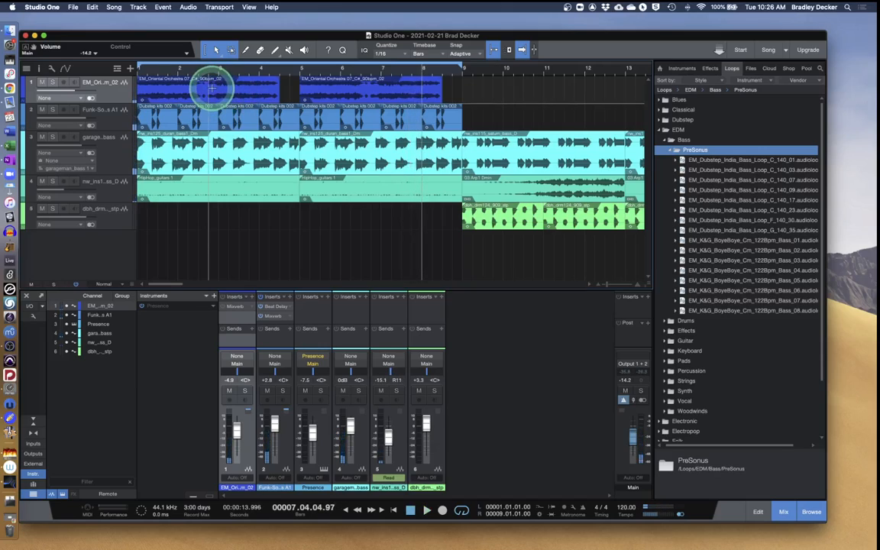
Set the transposition of the first Oriental Orchestra clip on track 1 to 4.
right_click(213, 88)
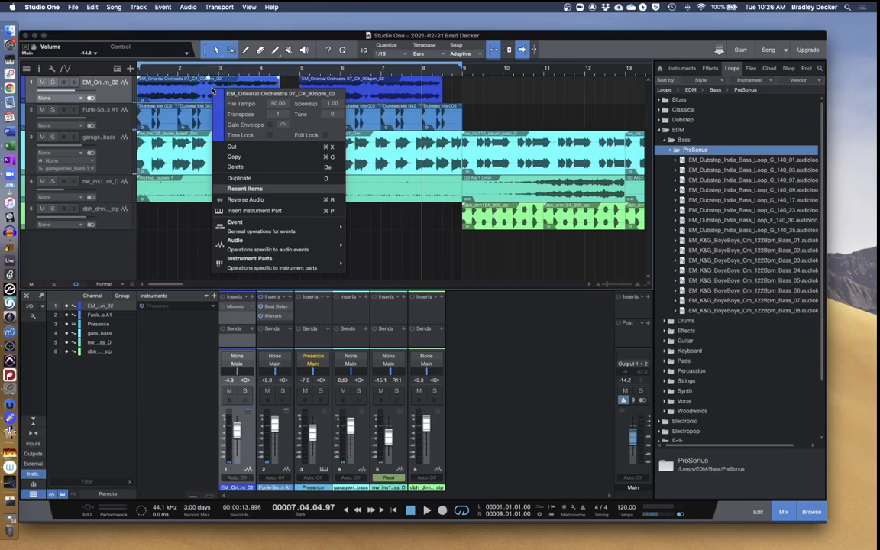
double_click(280, 115)
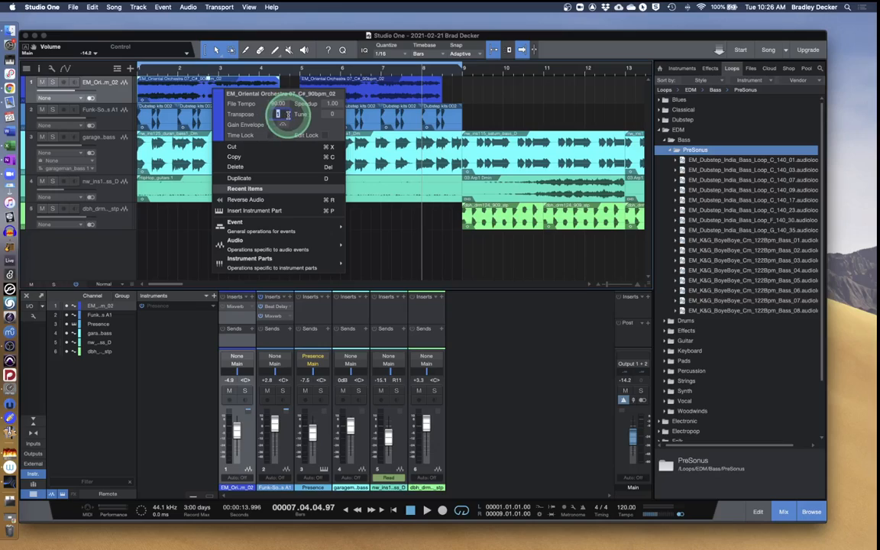
left_click(287, 115)
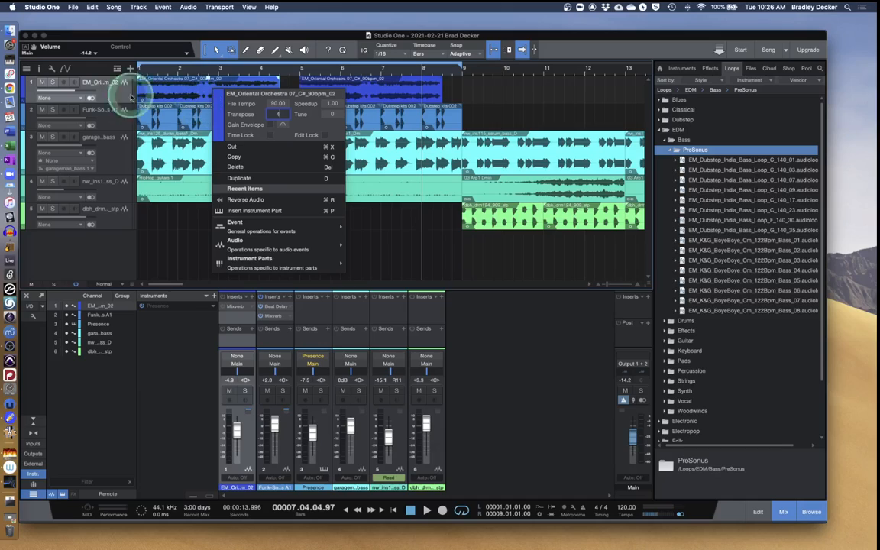
left_click(51, 83)
Solo the Oriental Orchestra track and play back both of its clips, stopping partway through the second.
left_click(52, 83)
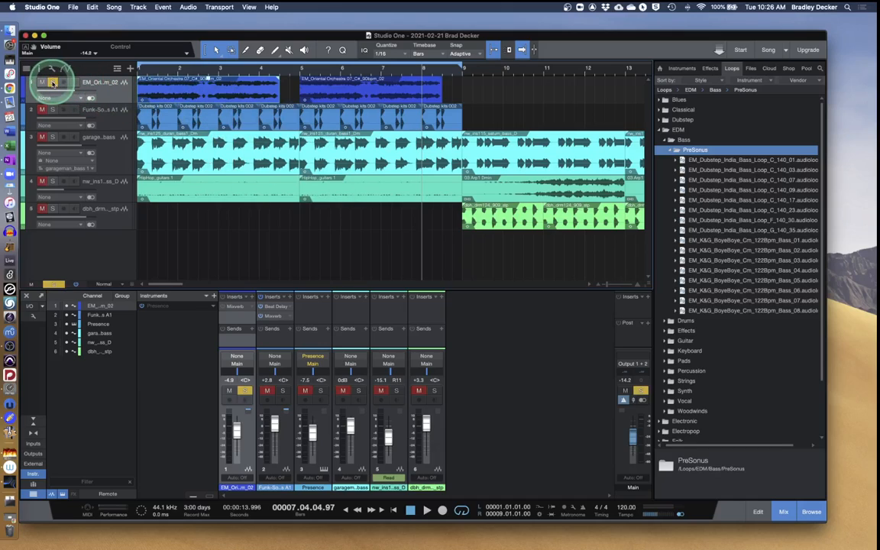
key("space")
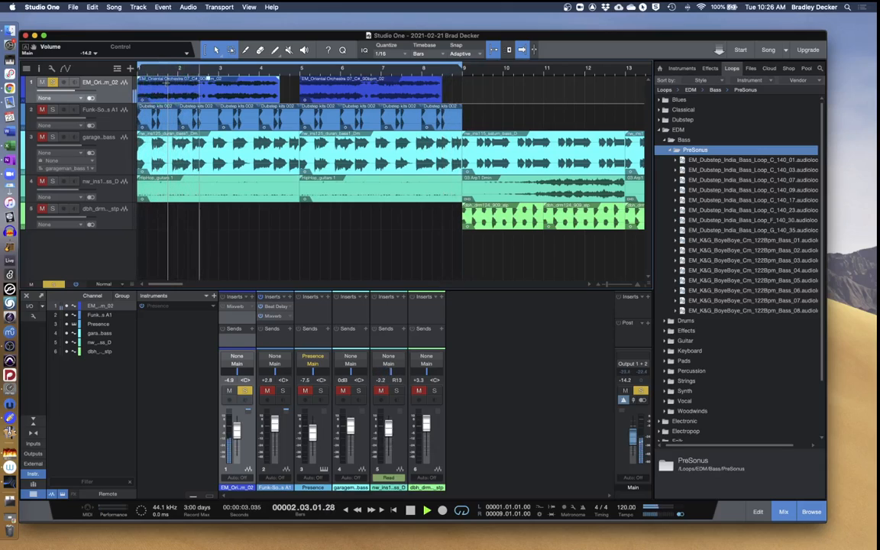
left_click(208, 95)
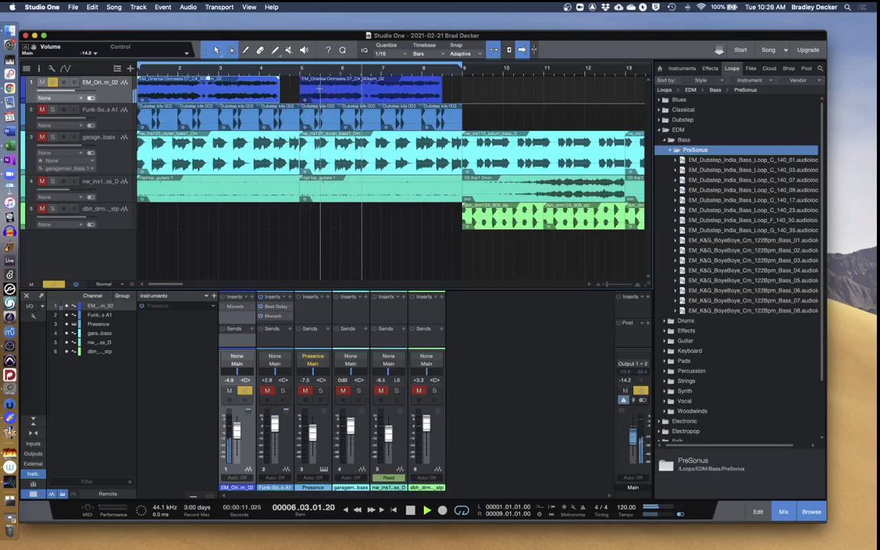
key("space")
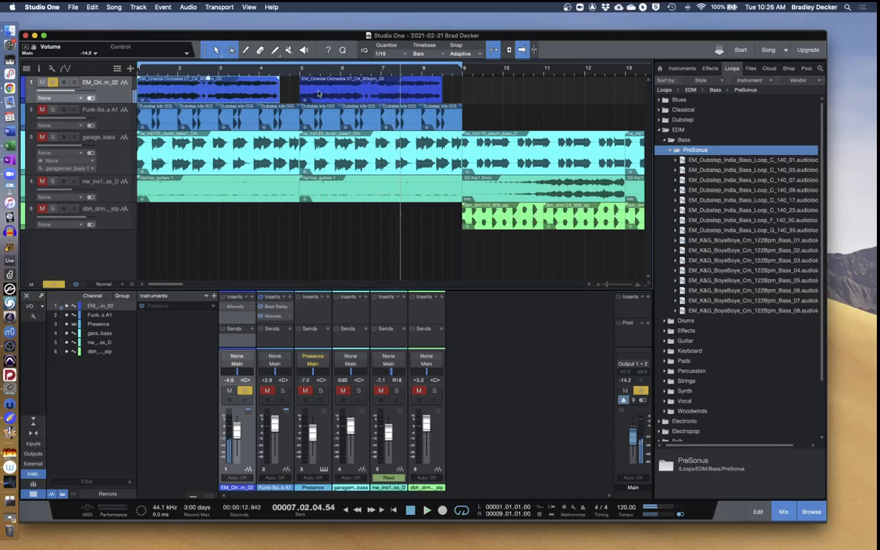
Compare the transposition settings of the first and second Oriental Orchestra clips.
right_click(227, 90)
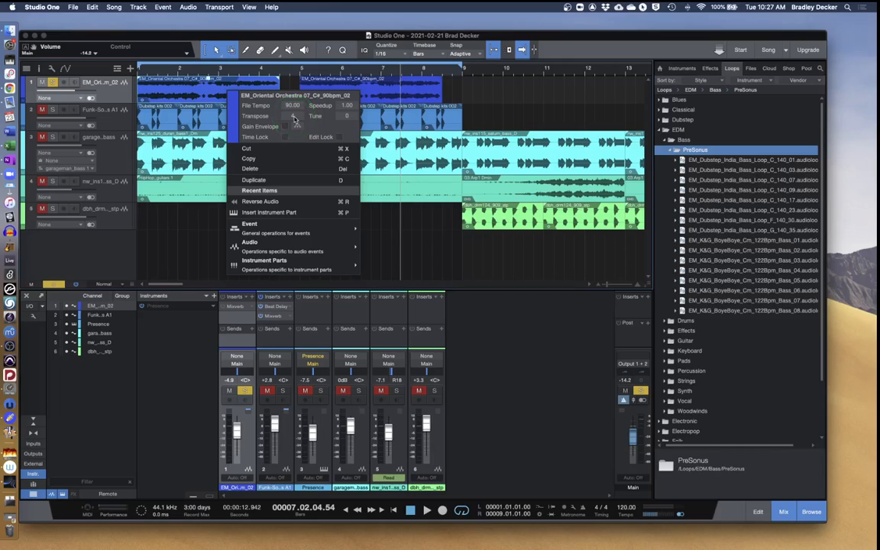
left_click(281, 78)
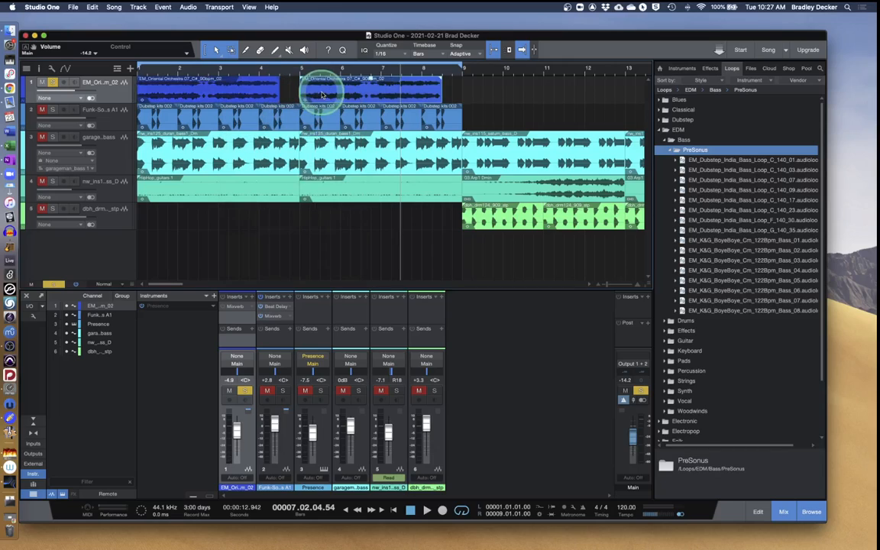
right_click(321, 93)
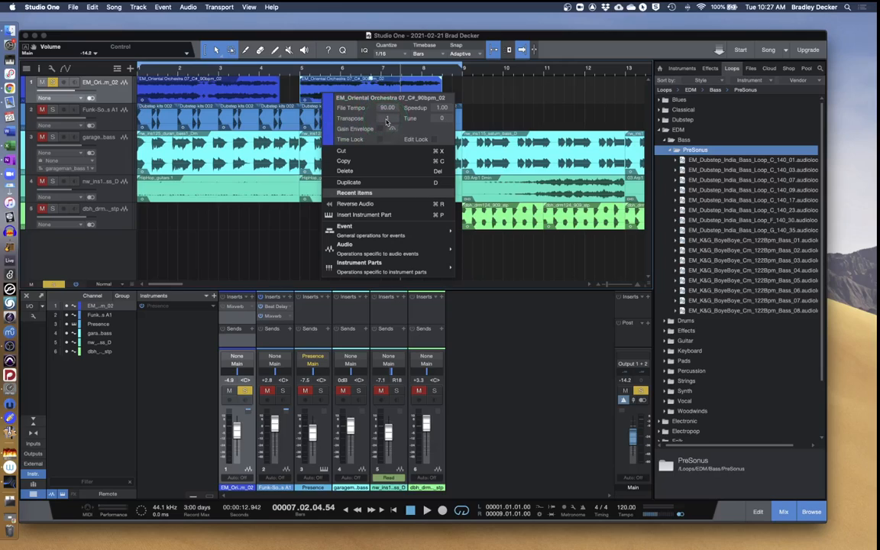
left_click(288, 94)
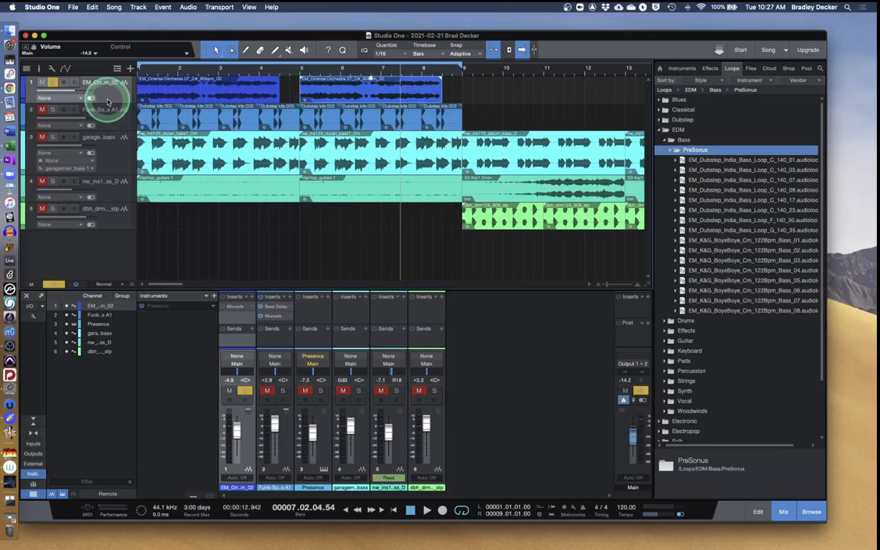
Unsolo the Oriental Orchestra track and play the full mix from the beginning of the song.
left_click(52, 82)
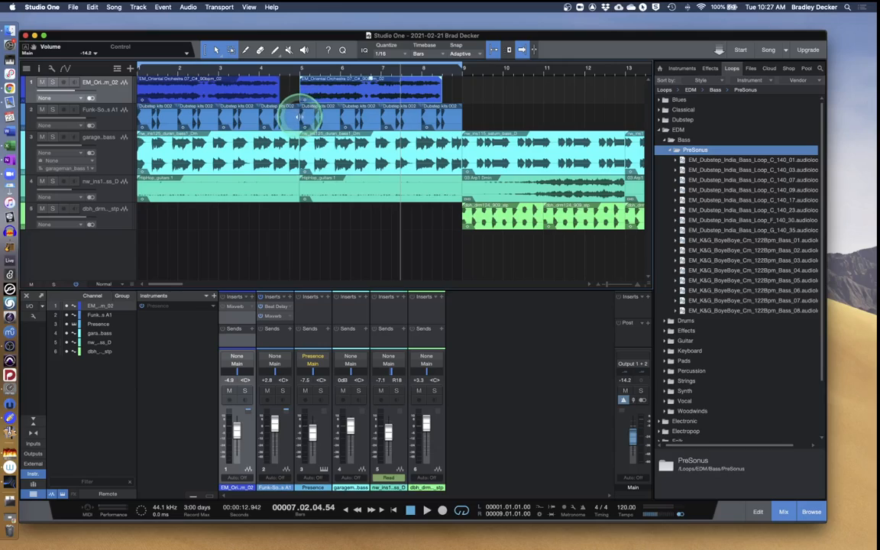
left_click(394, 510)
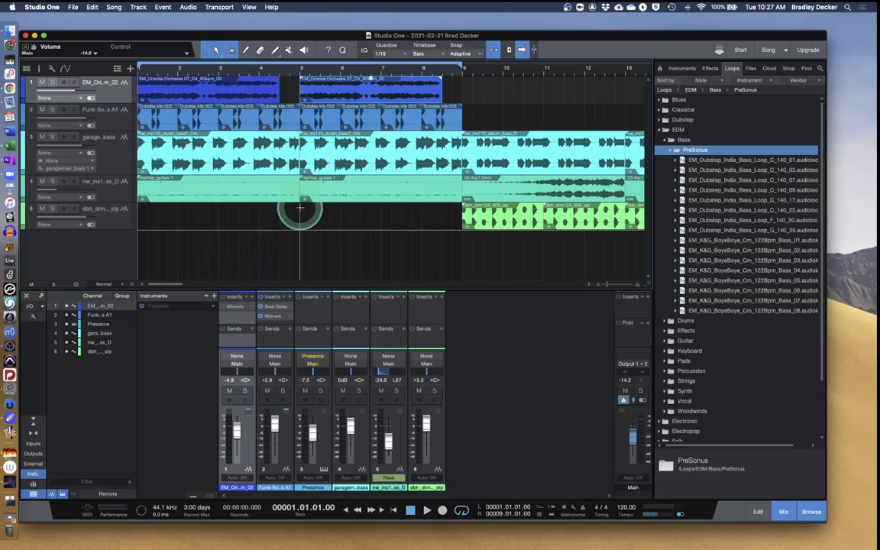
key("space")
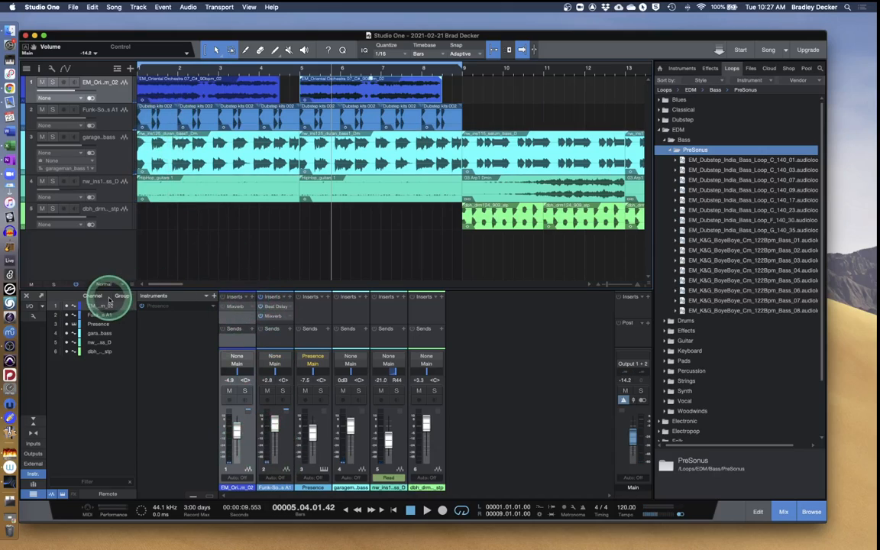
Expand the drum channel's Beat Delay insert and browse the PreSonus effects available for the Presence channel.
left_click(273, 308)
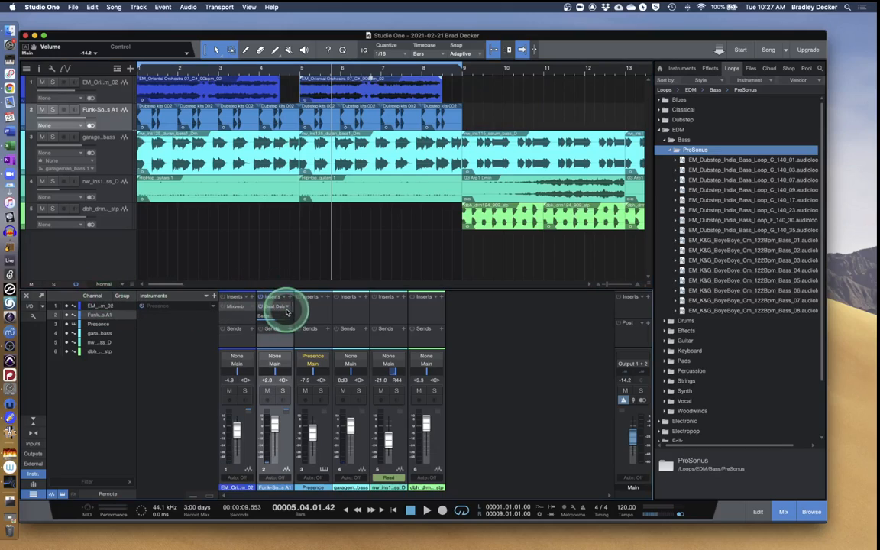
left_click(327, 299)
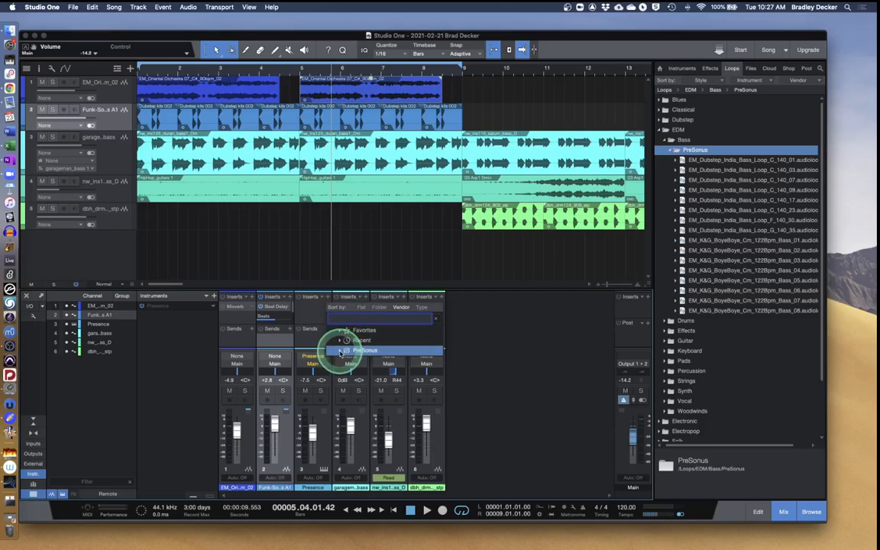
left_click(340, 350)
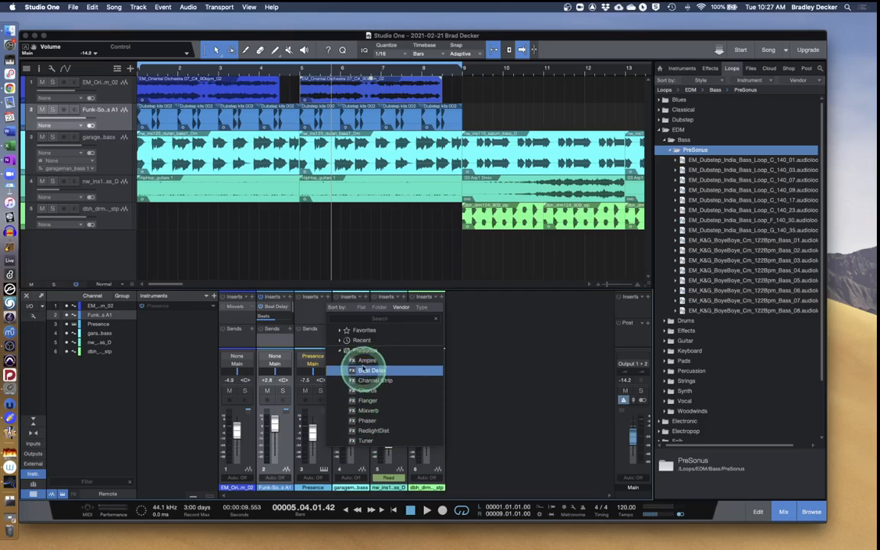
left_click(341, 352)
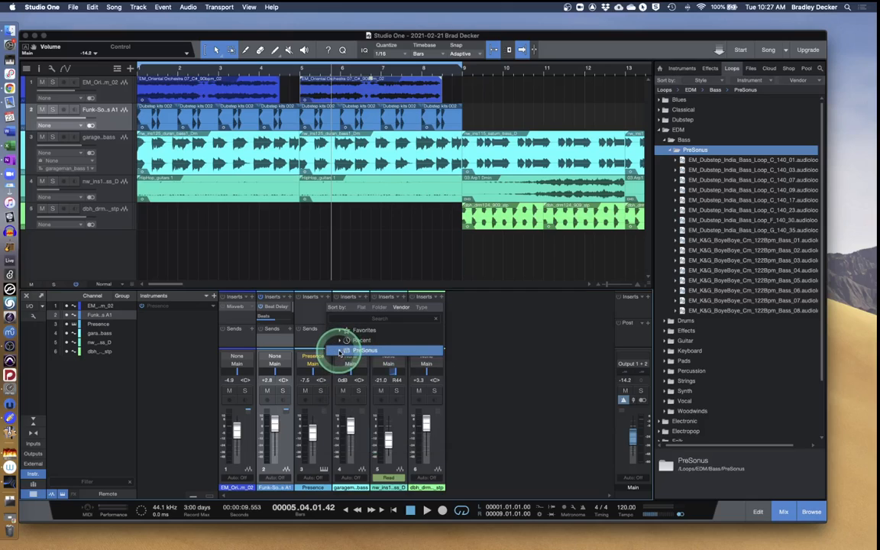
left_click(299, 308)
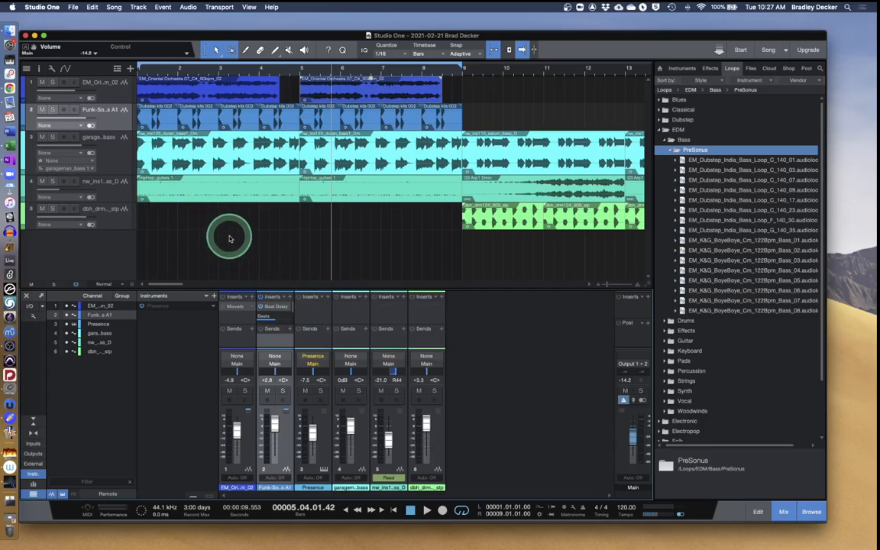
Show the track automation lanes and review the automation parameters offered for the Funk-Soul drums track.
key("a")
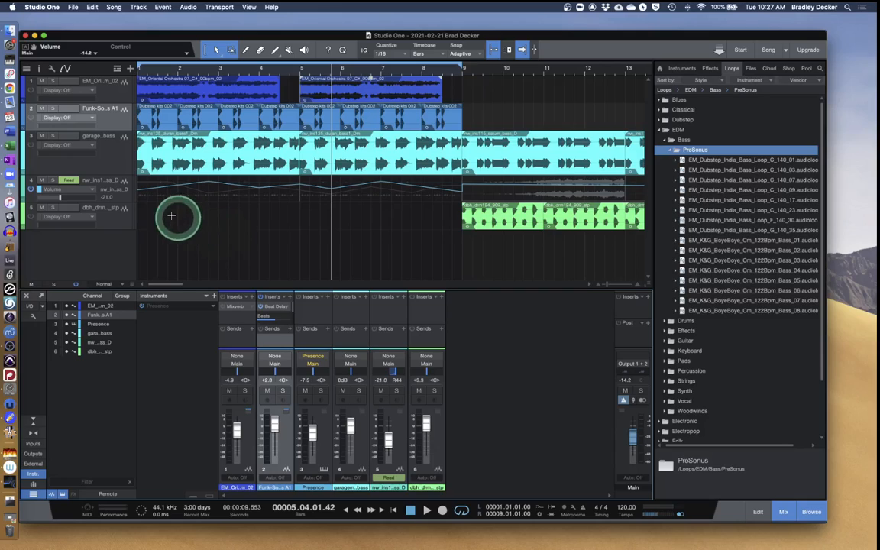
left_click(92, 120)
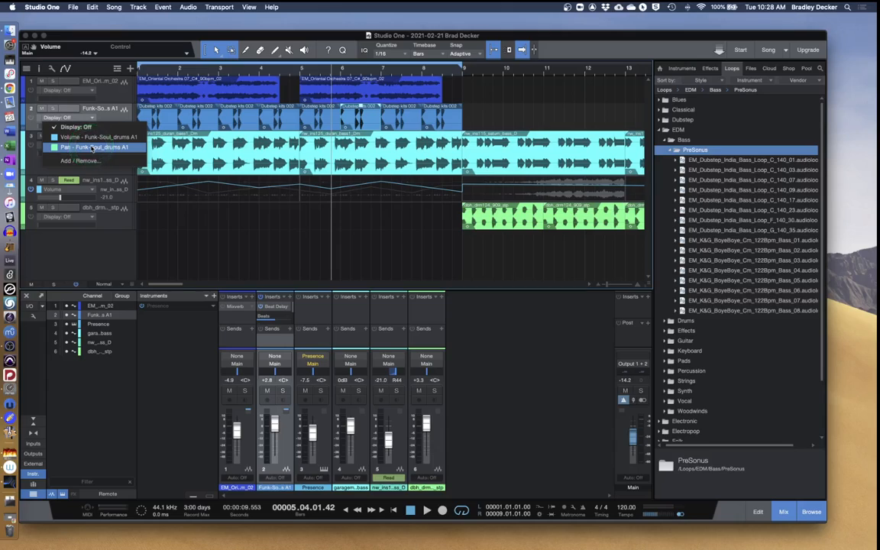
left_click(175, 243)
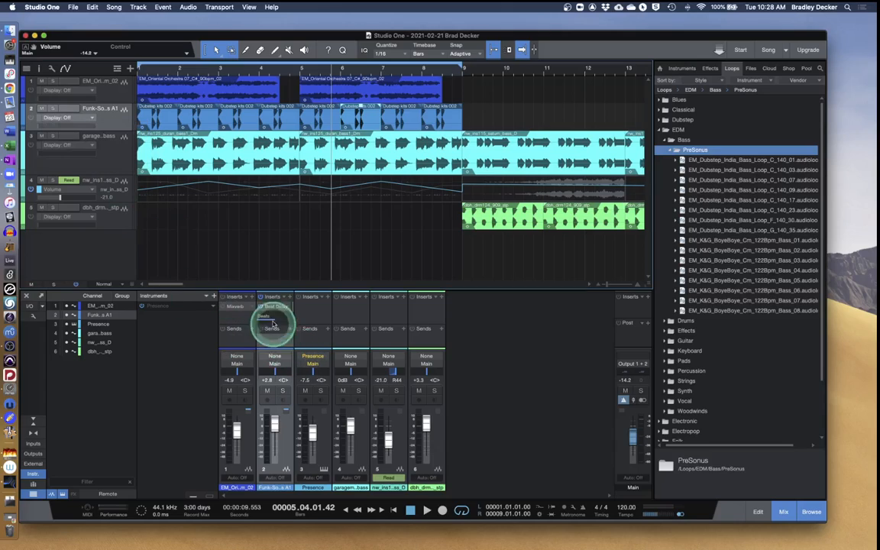
Add the Beat Delay's Mix parameter to the automation of the Funk-Soul drums track.
left_click(76, 118)
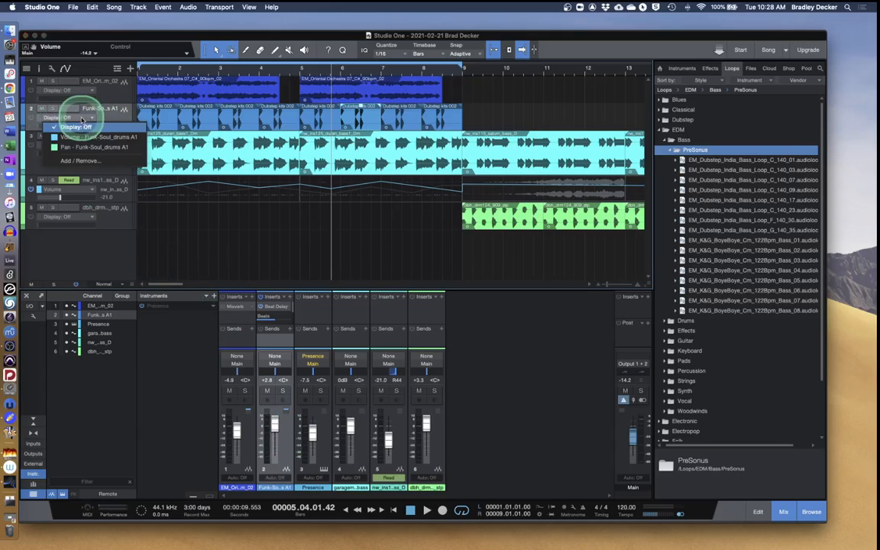
left_click(79, 161)
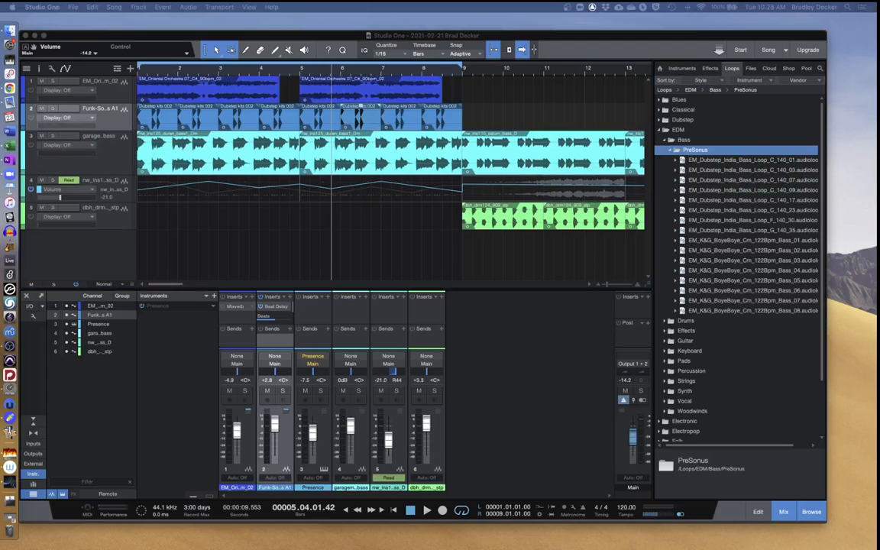
left_click_drag(576, 102, 391, 136)
left_click(460, 178)
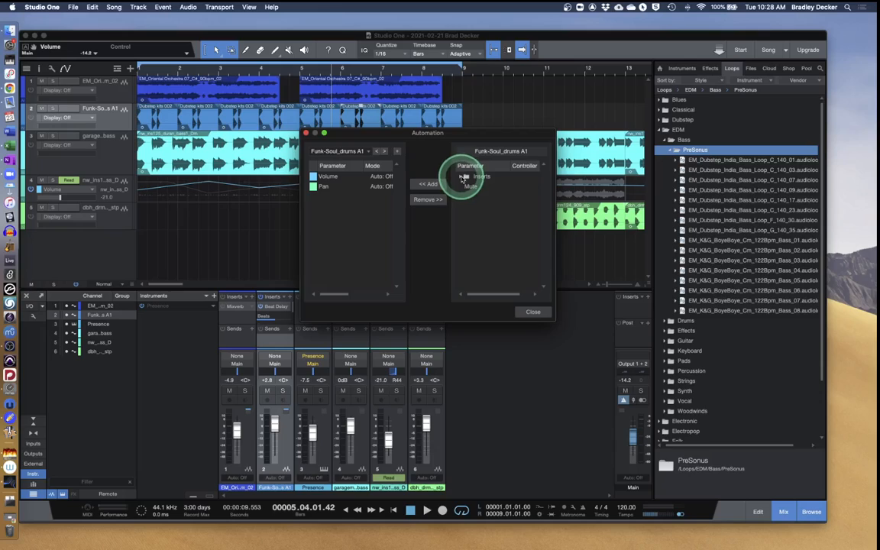
left_click(466, 188)
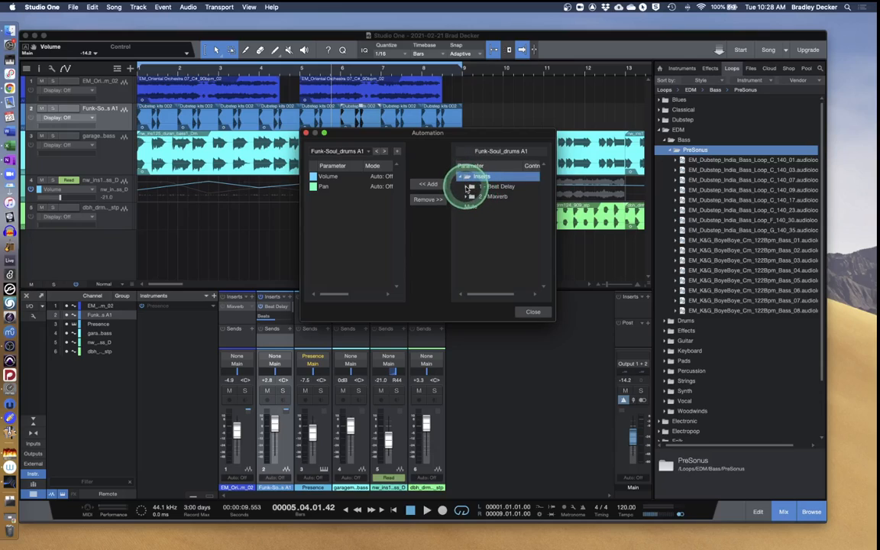
left_click(466, 188)
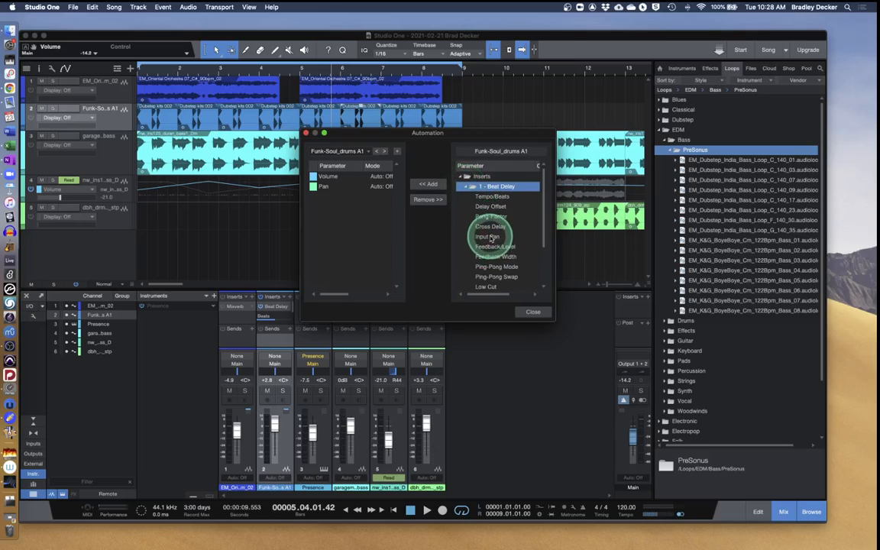
scroll(493, 275, "down", 3)
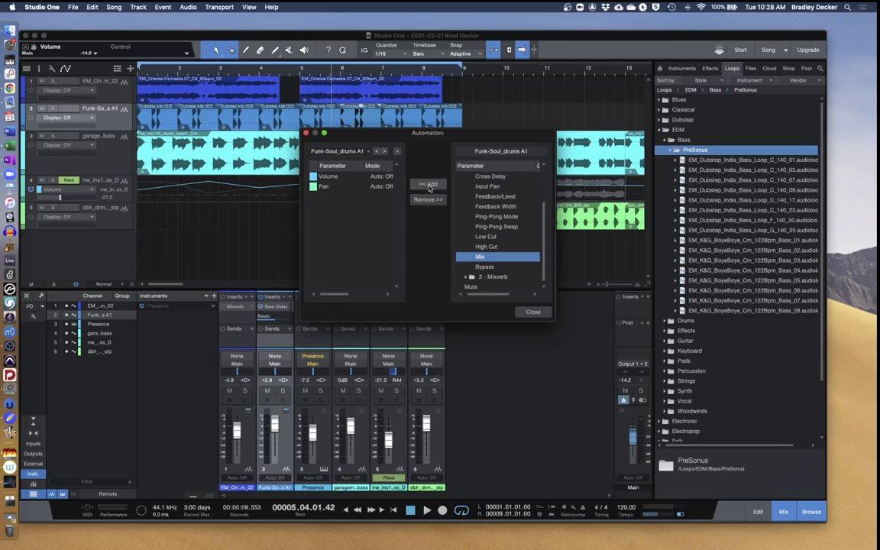
left_click(429, 185)
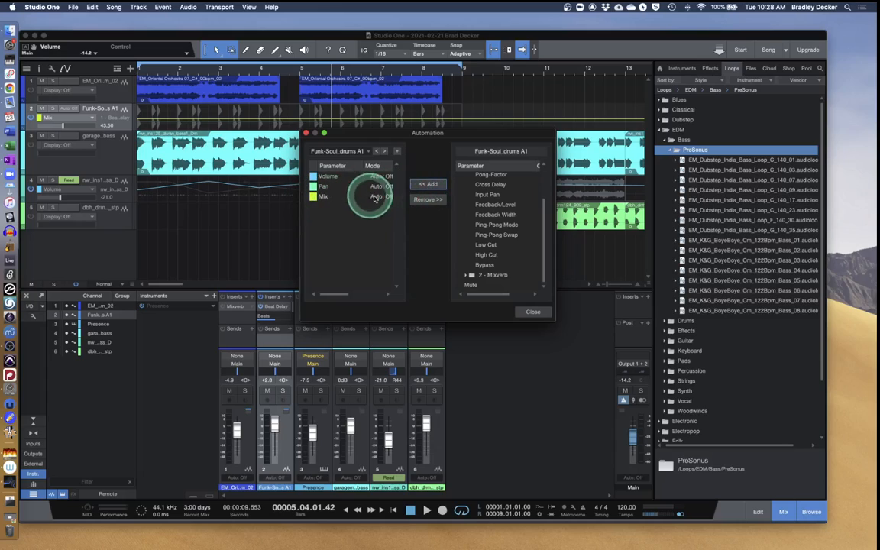
Finish adding the automation parameter and solo the Funk-Soul drums track.
left_click(532, 311)
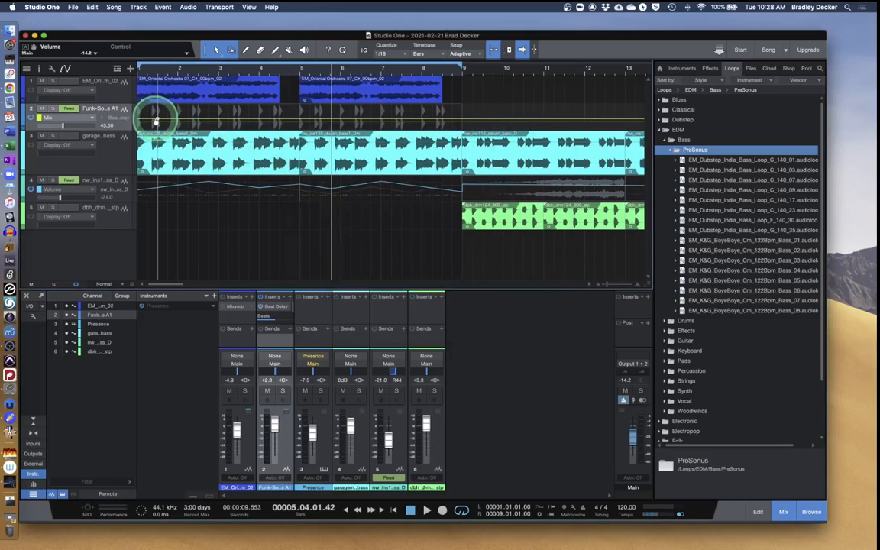
left_click(52, 108)
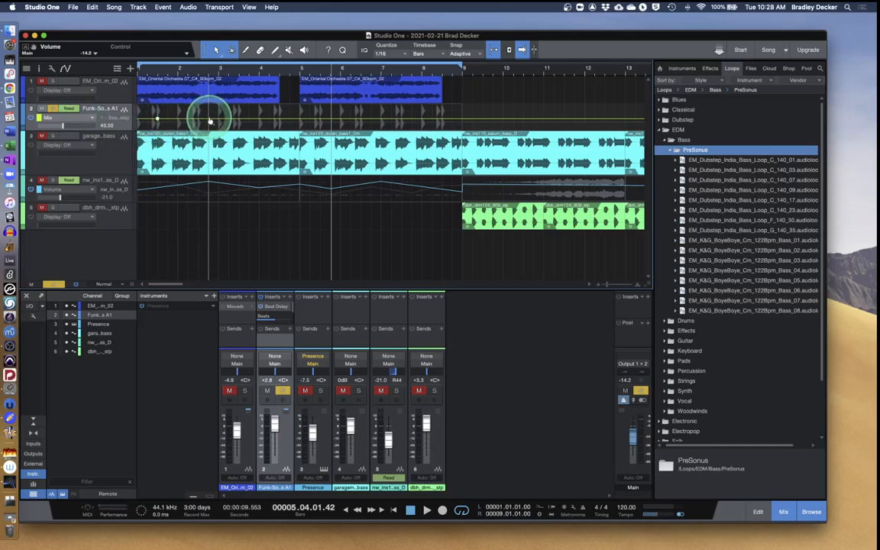
Draw a Beat Delay Mix ramp on the drums from minimum at bar 1 to 100 at bar 5, auditioning it from the song start.
left_click_drag(158, 120, 139, 128)
left_click_drag(258, 118, 279, 107)
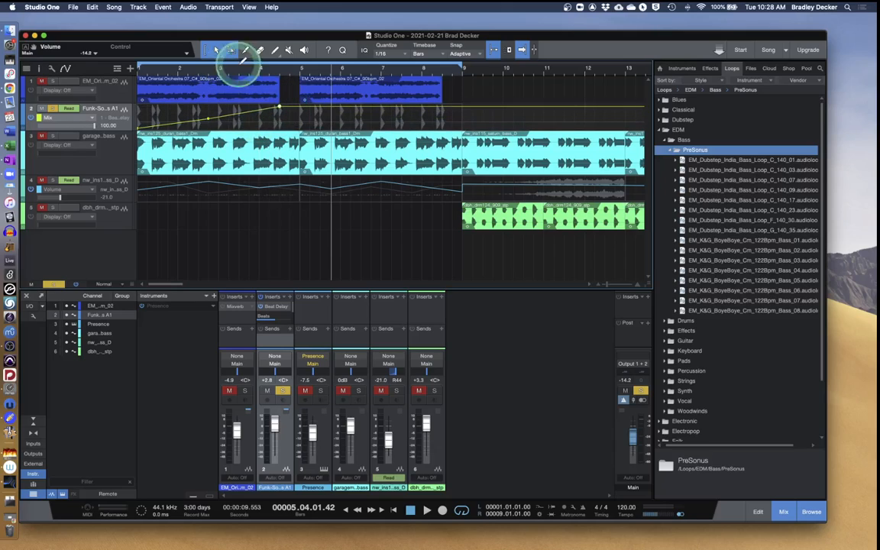
left_click(394, 510)
key("space")
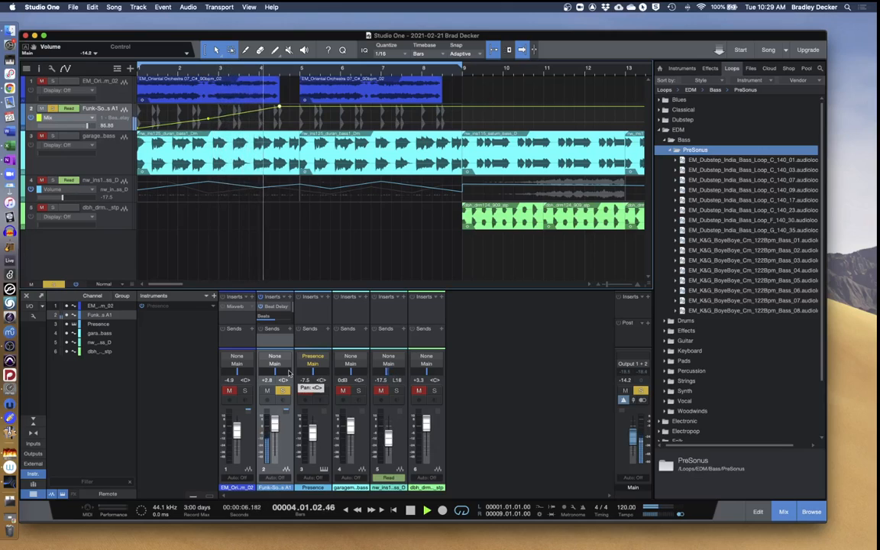
left_click_drag(279, 107, 281, 109)
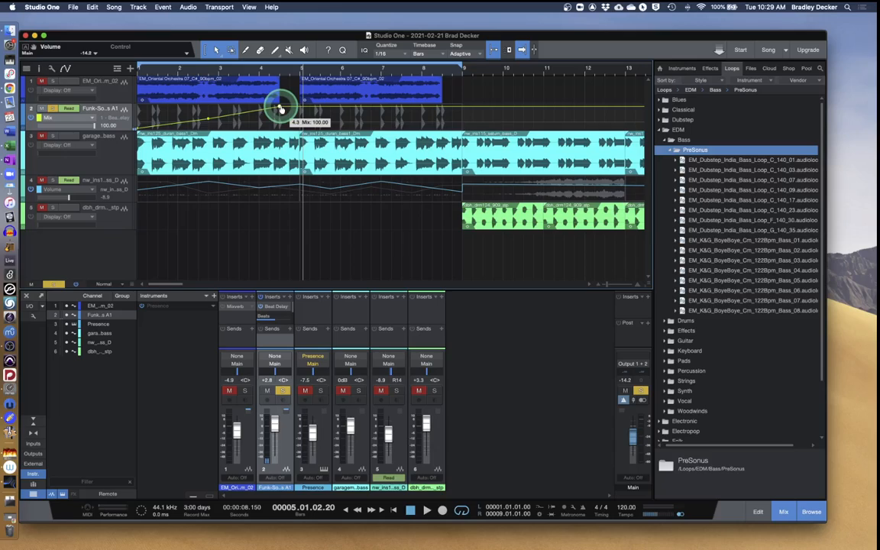
left_click_drag(281, 109, 299, 107)
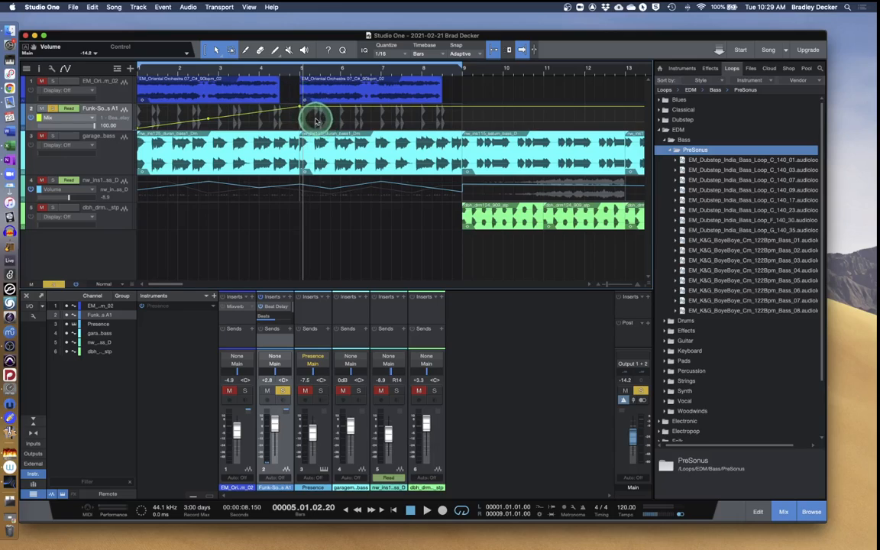
Clear the points of the drums' Mix automation ramp and set the Mix to a constant 50.
left_click_drag(319, 120, 137, 111)
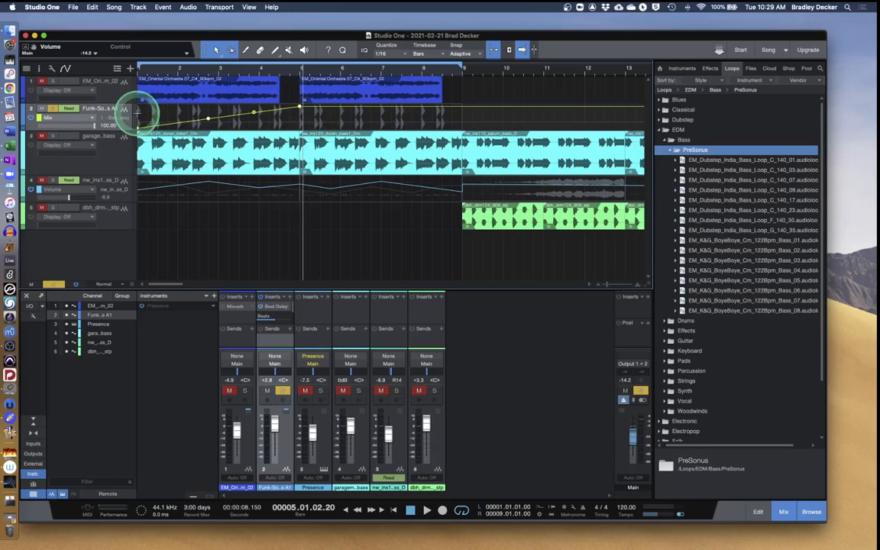
key("Delete")
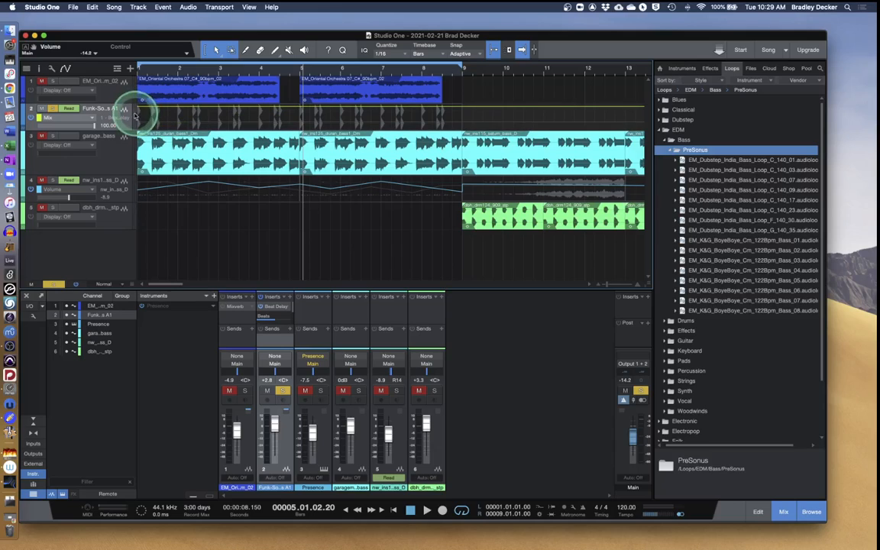
left_click_drag(141, 109, 144, 121)
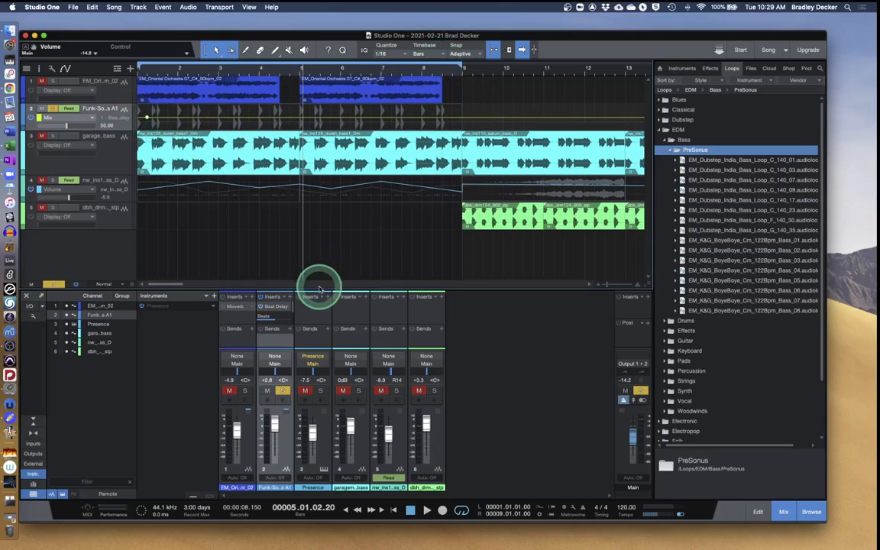
Set the loop range to run from bar 9 to bar 17.
left_click_drag(172, 285, 191, 288)
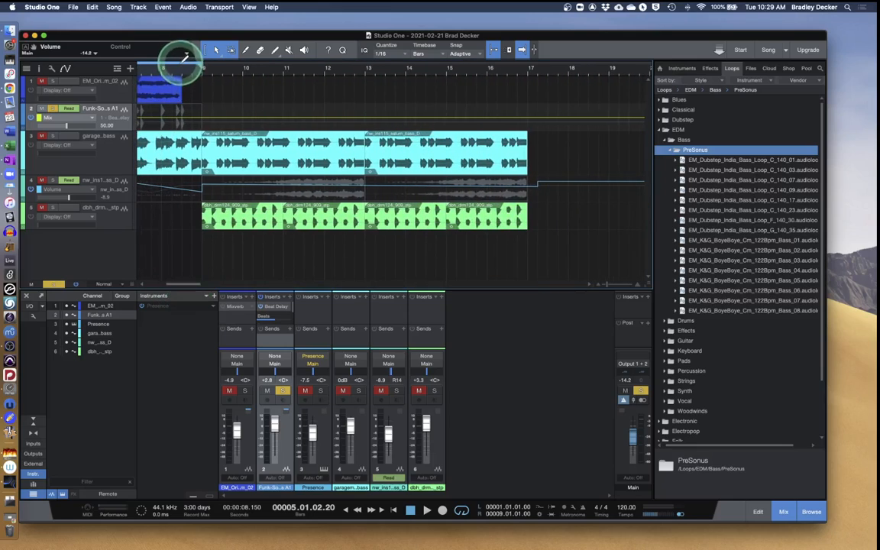
left_click_drag(179, 67, 533, 77)
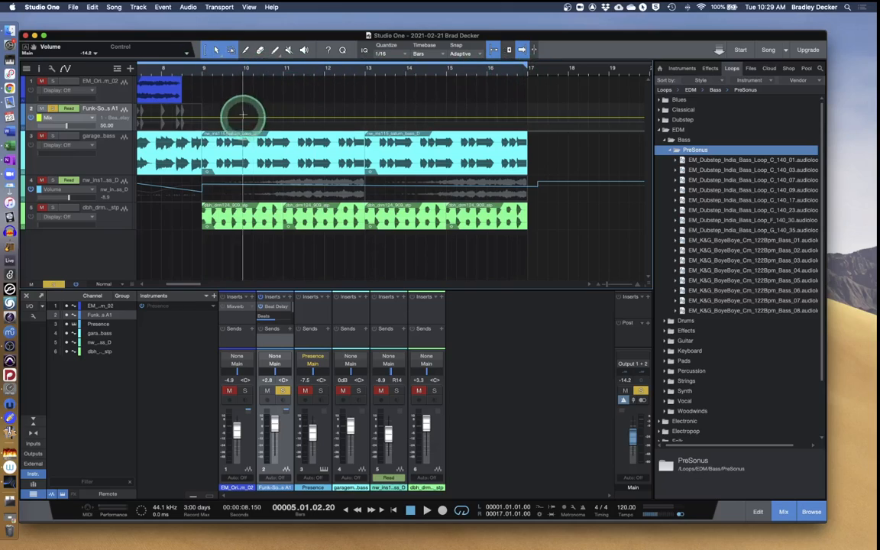
left_click_drag(186, 285, 145, 289)
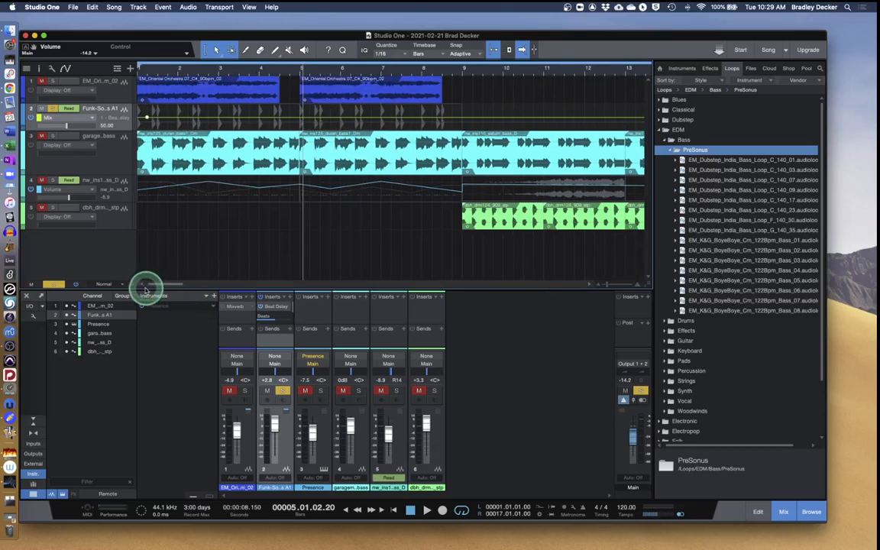
left_click_drag(137, 67, 464, 61)
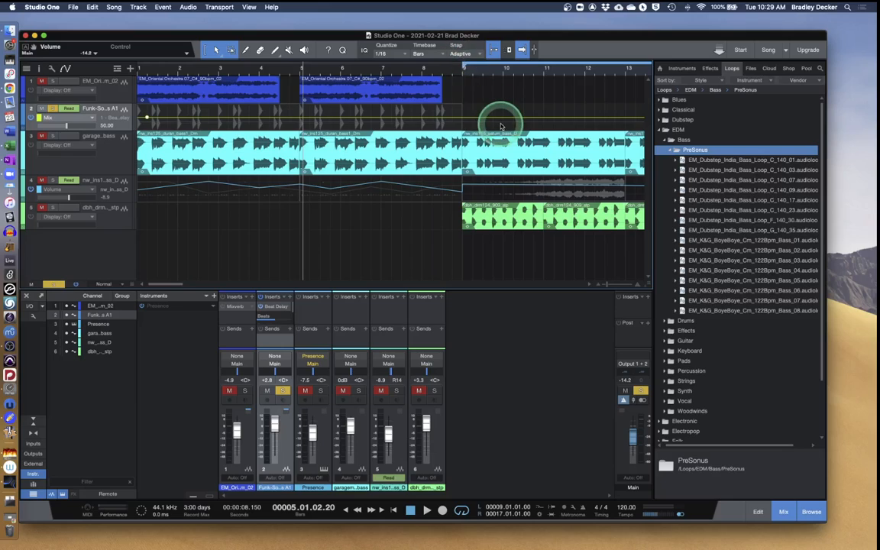
Play the song from bar 5 and unsolo the Funk-Soul drums track to hear the full mix.
key("space")
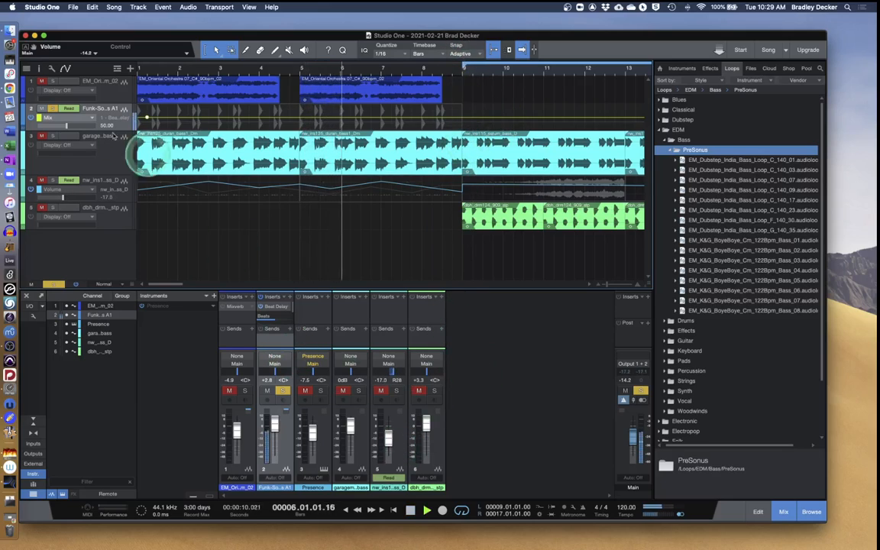
mouse_move(174, 285)
left_mouse_down()
mouse_move(203, 285)
mouse_move(186, 285)
left_mouse_up()
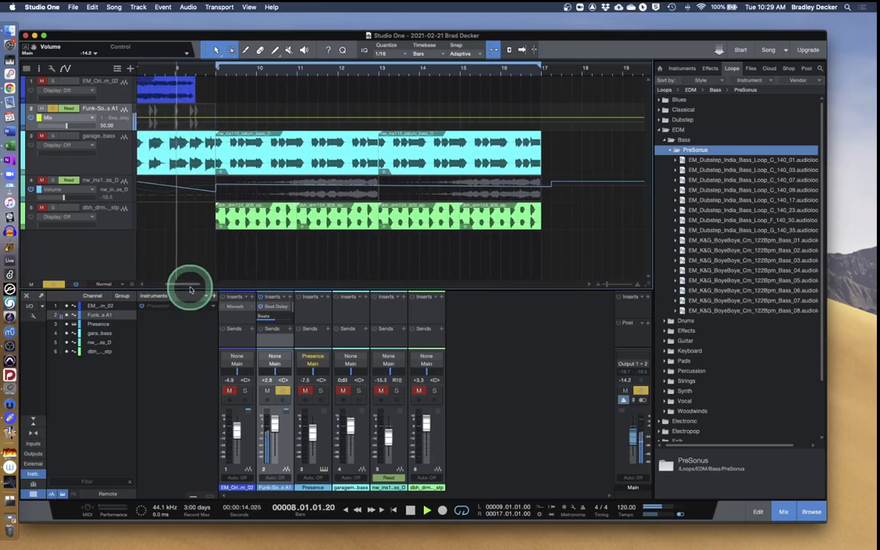
left_click(52, 107)
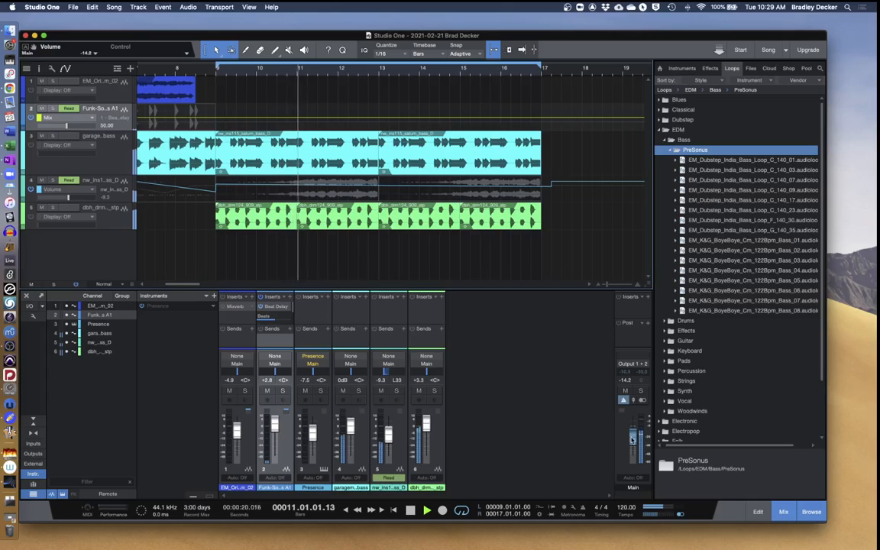
Lower the main output volume to -23.5 dB, and stop playback with looping turned off.
scroll(632, 439, "down", 3)
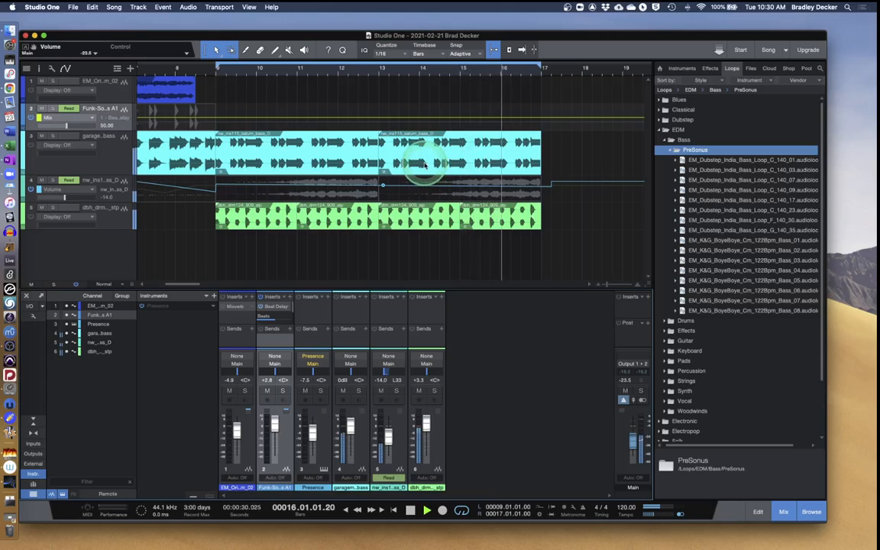
key("space")
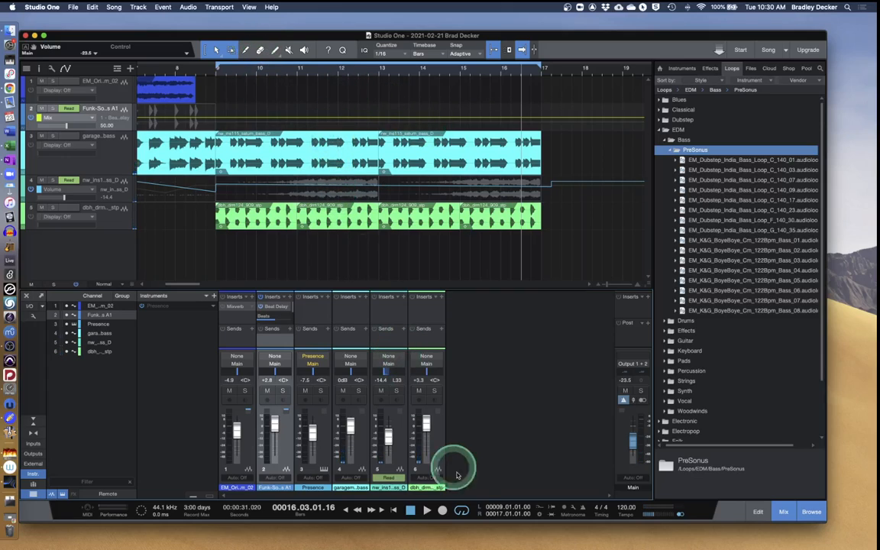
left_click(462, 510)
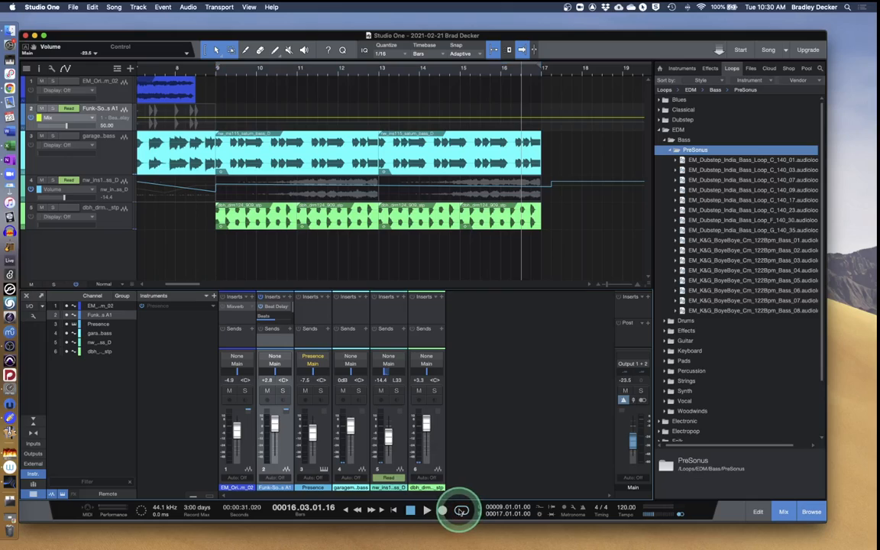
Export the section between the loop markers as a 44.1 kHz, 64 kbps MP3 file named Mixdown.
left_click(72, 7)
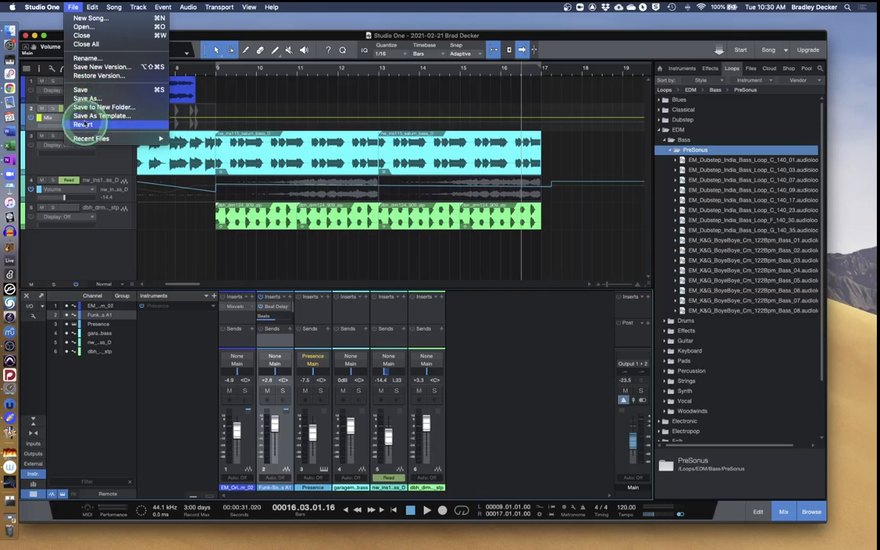
mouse_move(192, 7)
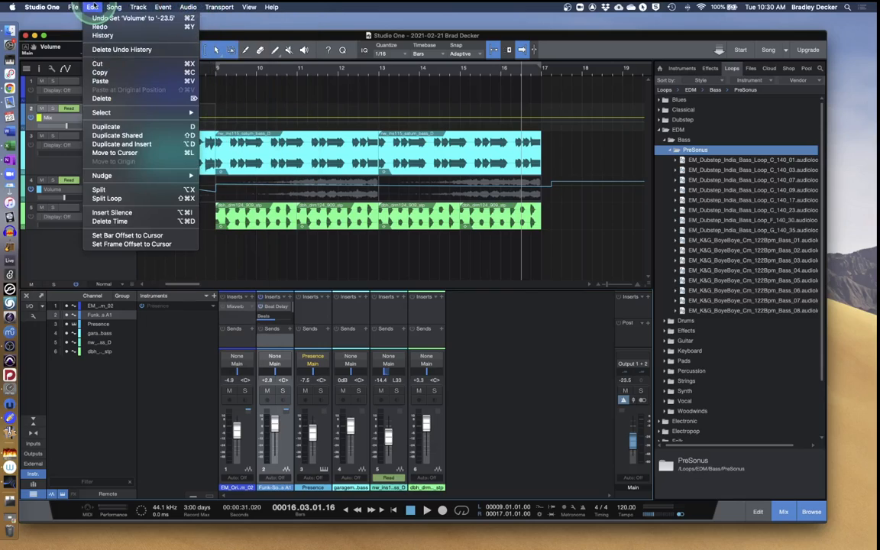
mouse_move(73, 8)
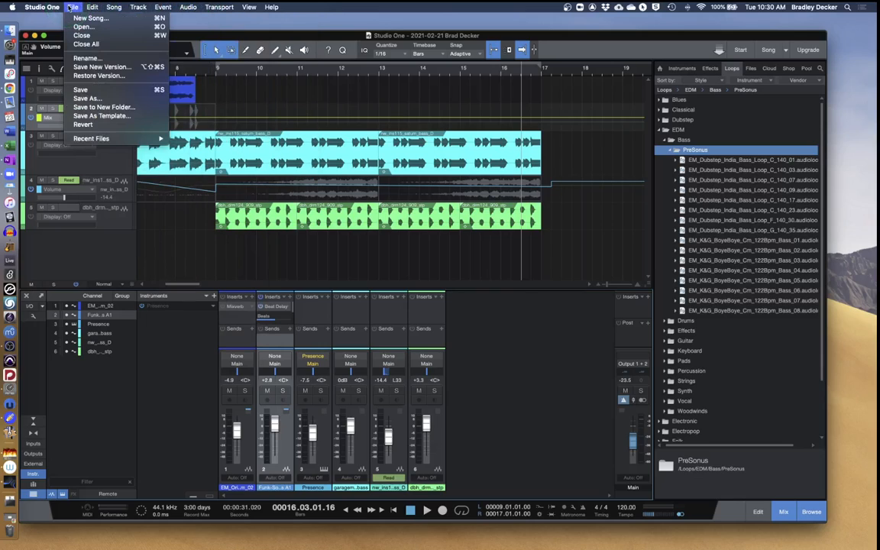
left_click(91, 6)
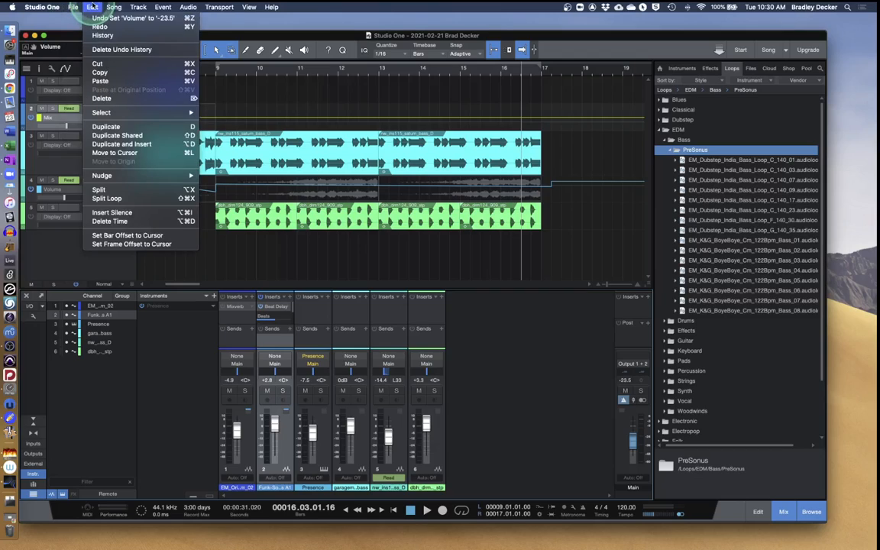
left_click(112, 7)
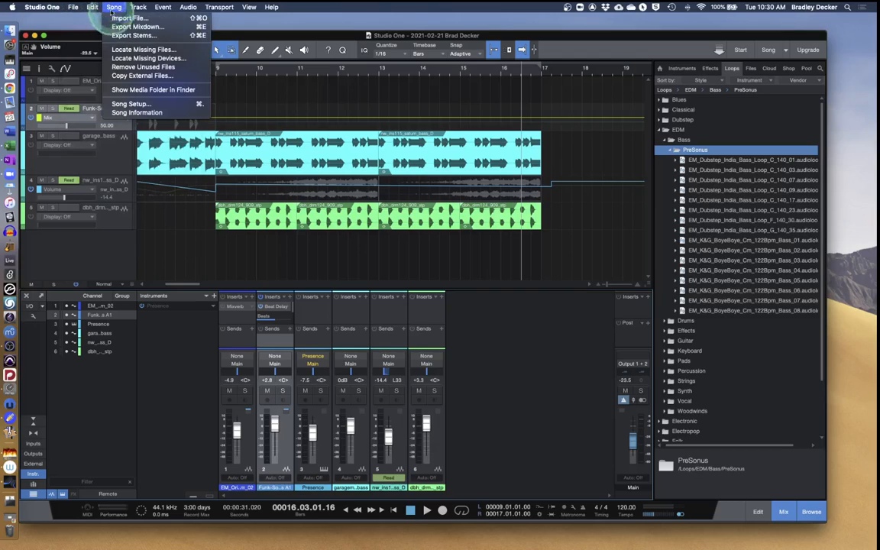
left_click(120, 28)
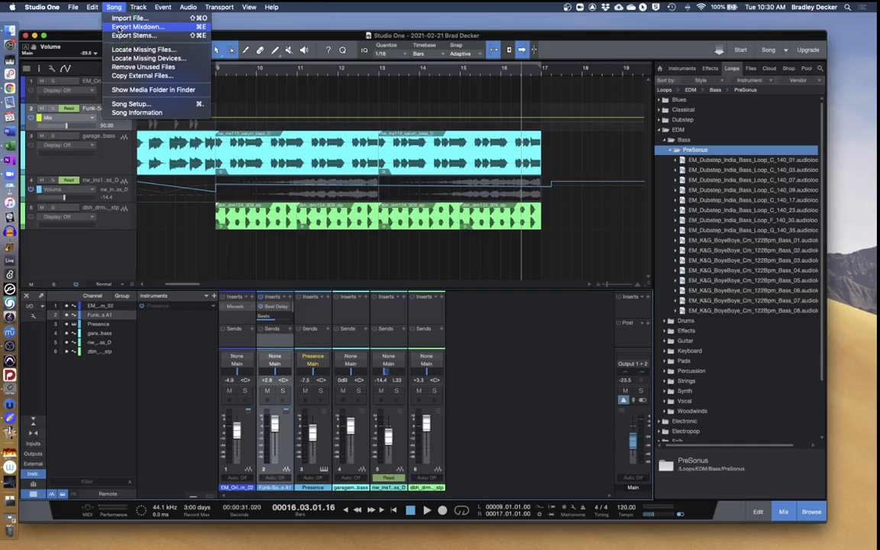
left_click(119, 27)
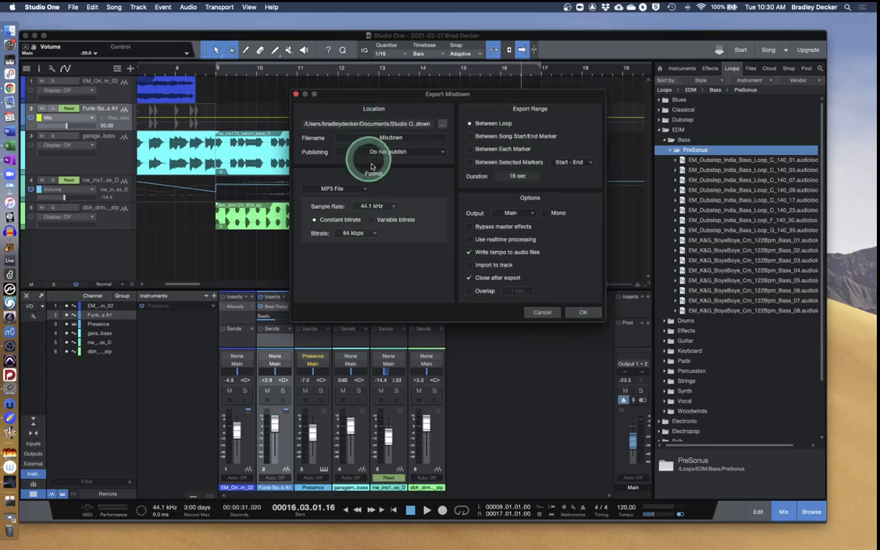
left_click(585, 313)
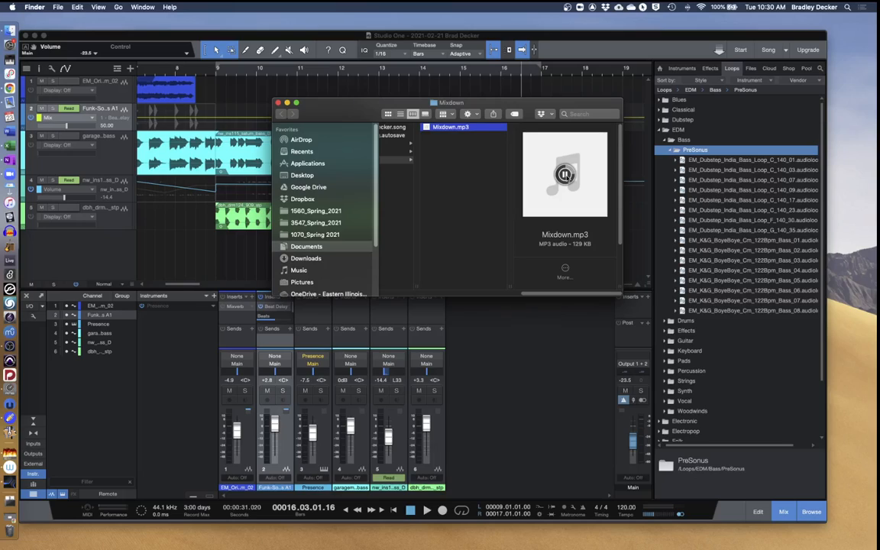
Return from the exported file's Finder window to Studio One and cancel the attempted quit.
left_click(276, 36)
key("super+q")
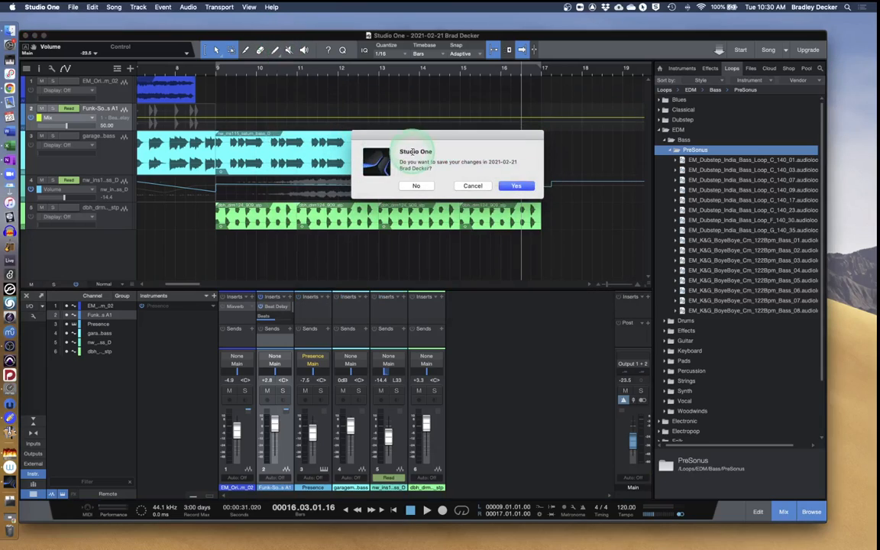
key("Return")
Reopen the mixdown export, review the range between the selected Start - End markers, and cancel the export.
key("super+e")
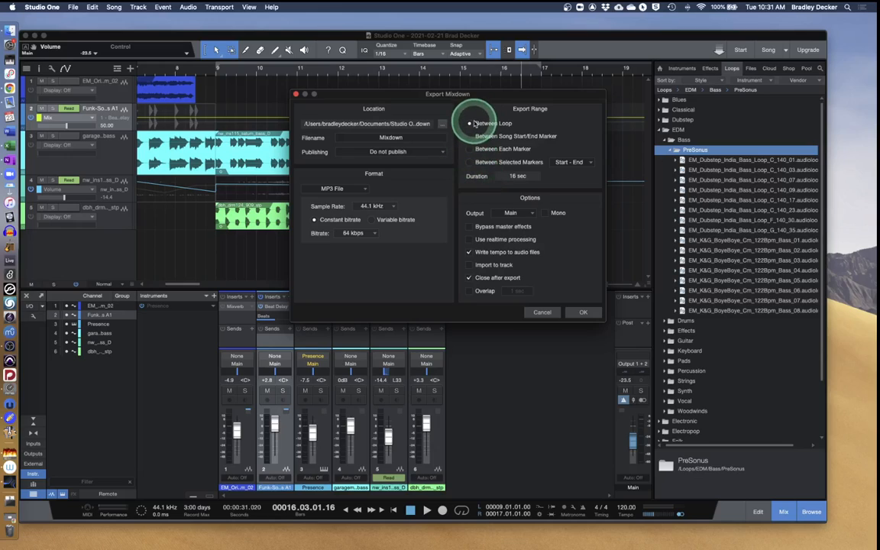
left_click(493, 164)
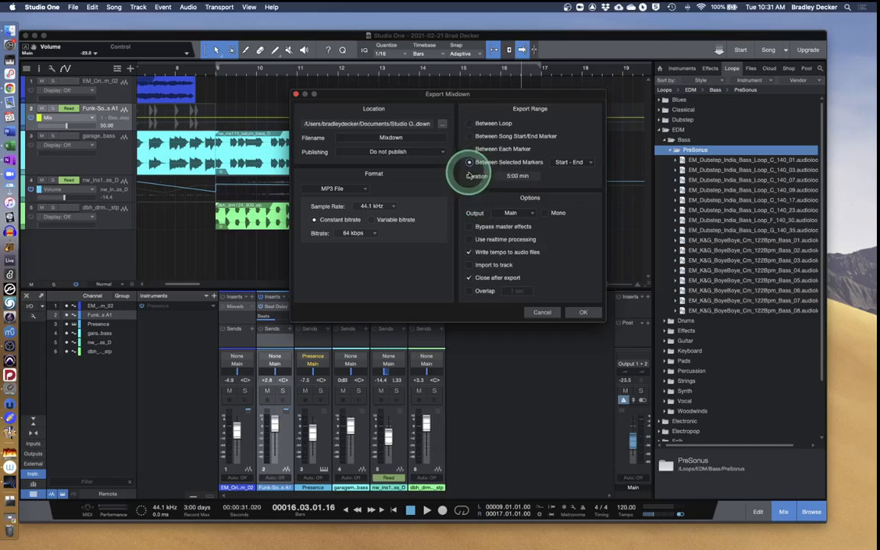
left_click(545, 313)
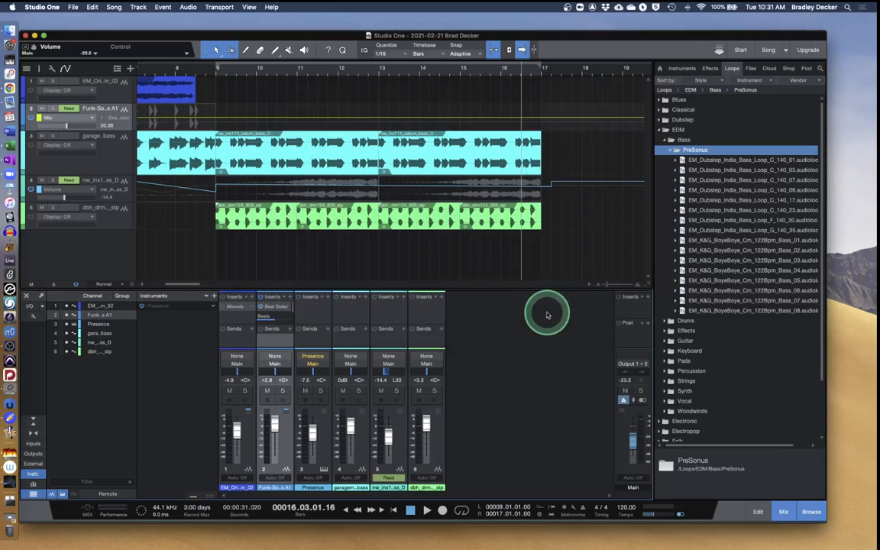